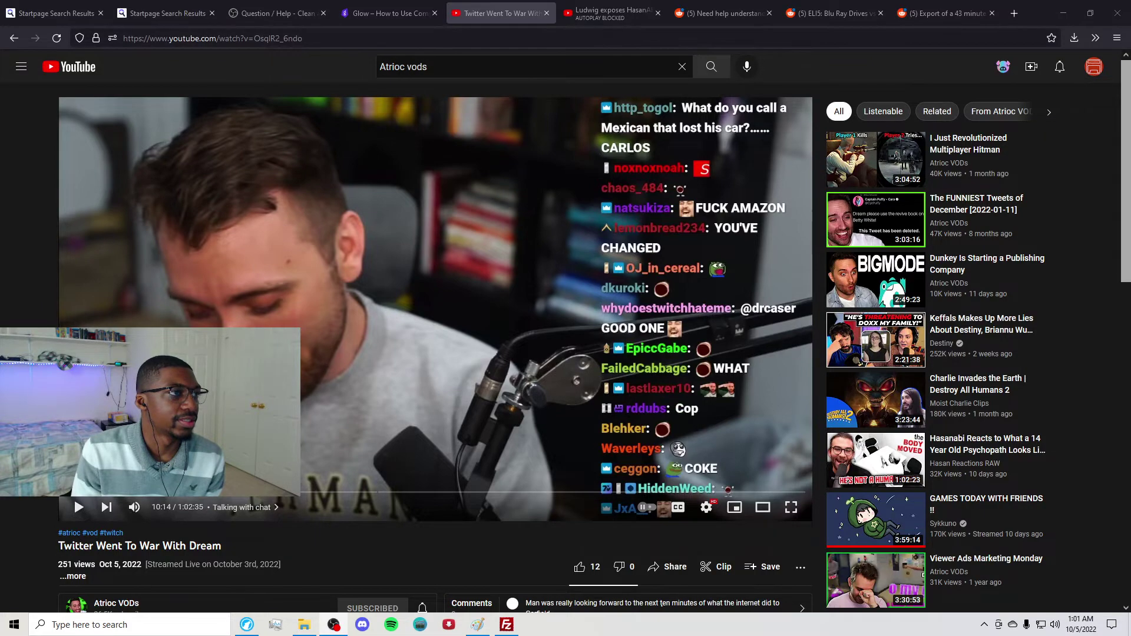
Switch from the Firefox YouTube tab to the OBS Studio window
{"action": "key", "text": "alt+Tab"}
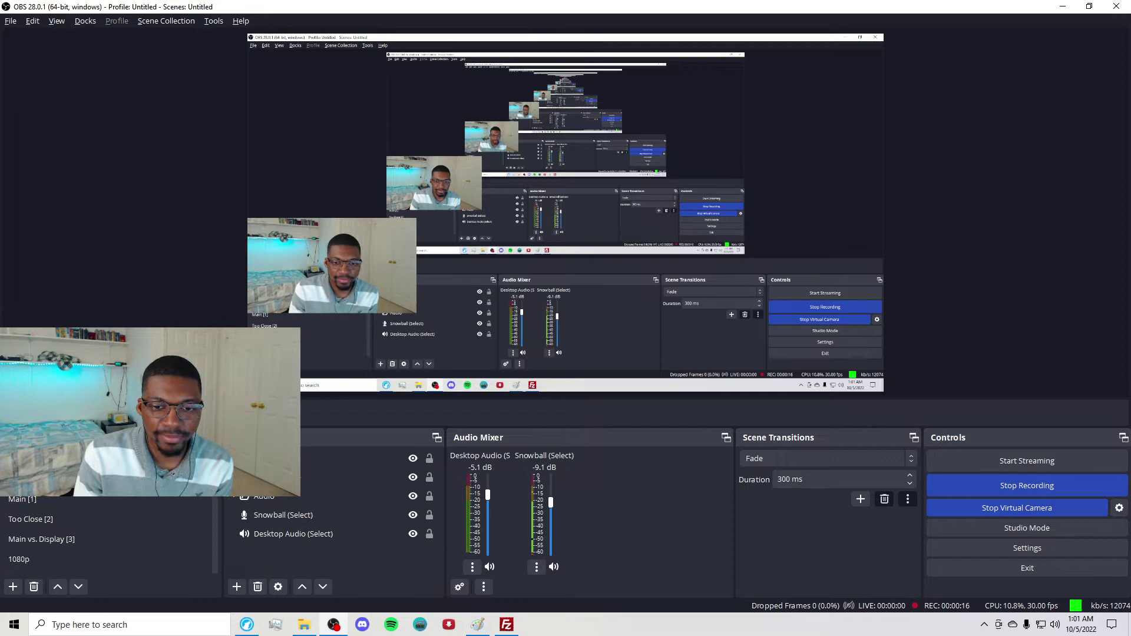
{"action": "left_click", "coordinate": [537, 567]}
{"action": "key", "text": "Escape"}
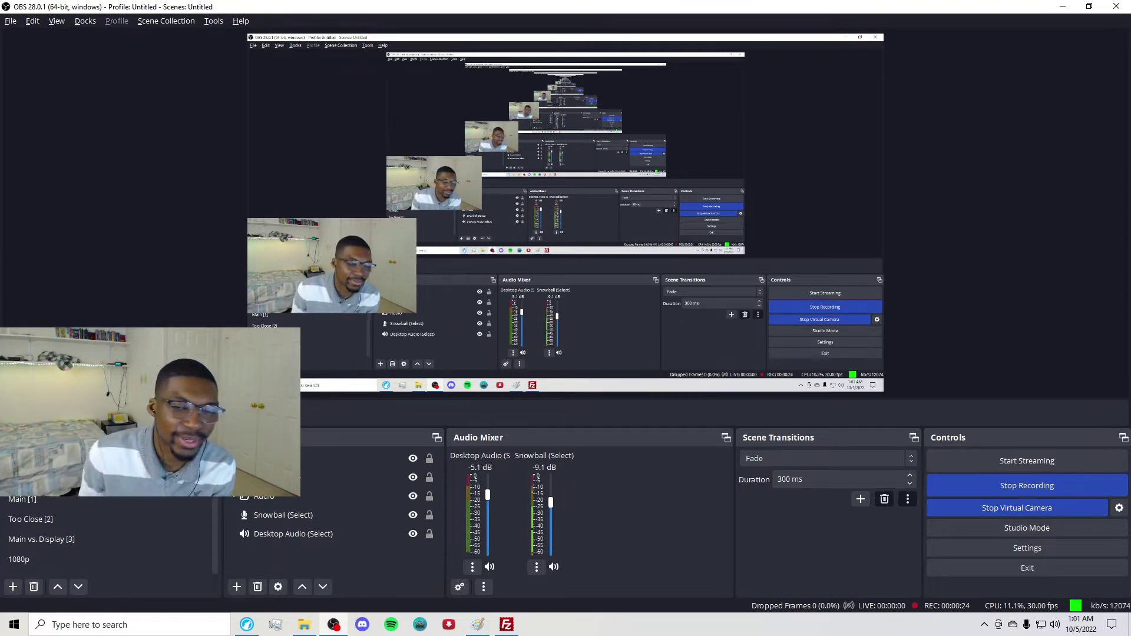
{"action": "left_click", "coordinate": [536, 566]}
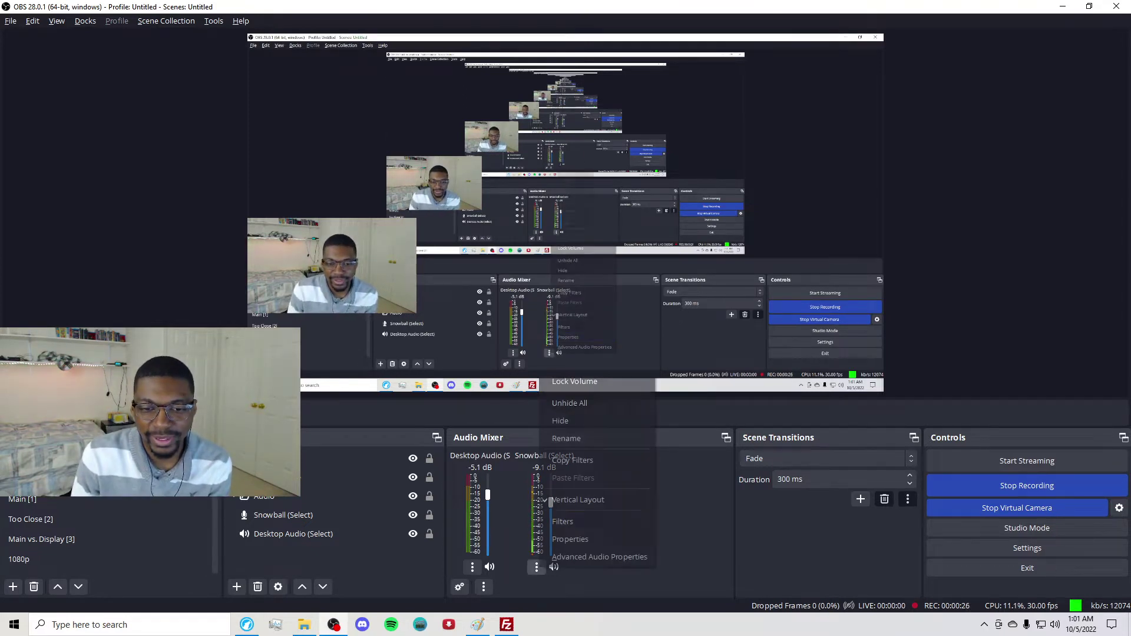
{"action": "left_click", "coordinate": [579, 524]}
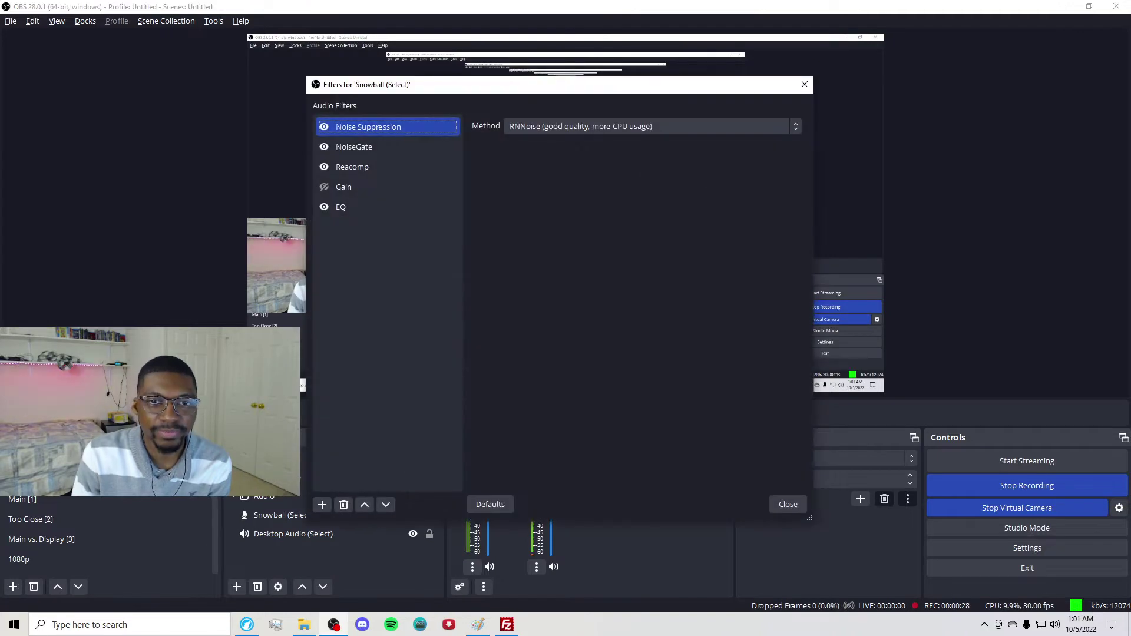
{"action": "key", "text": "Escape"}
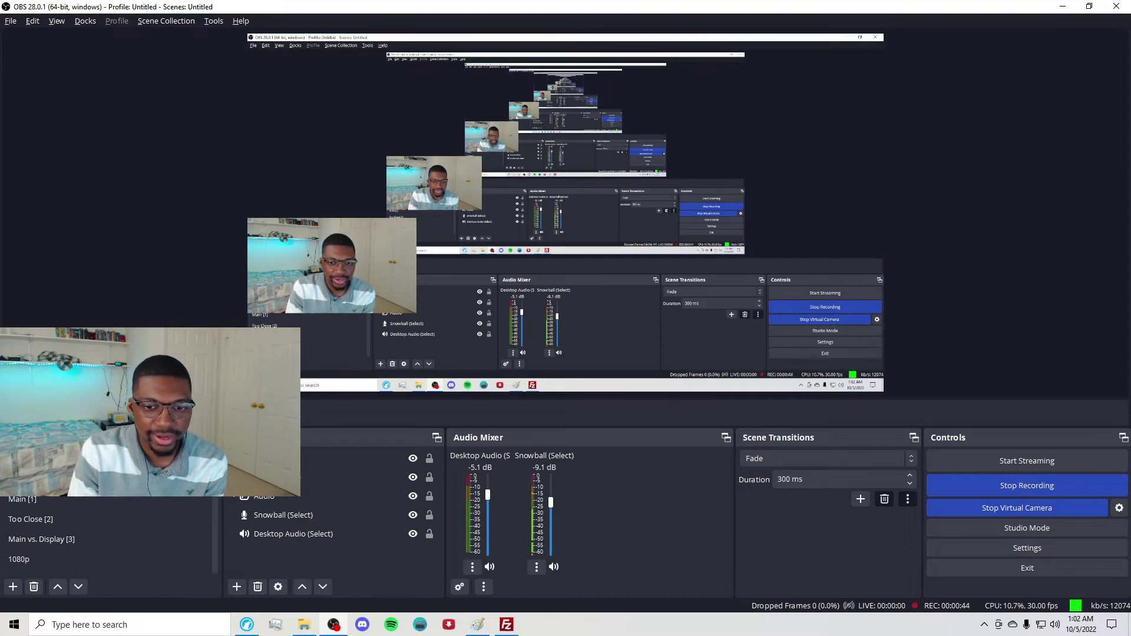
{"action": "left_click", "coordinate": [536, 566]}
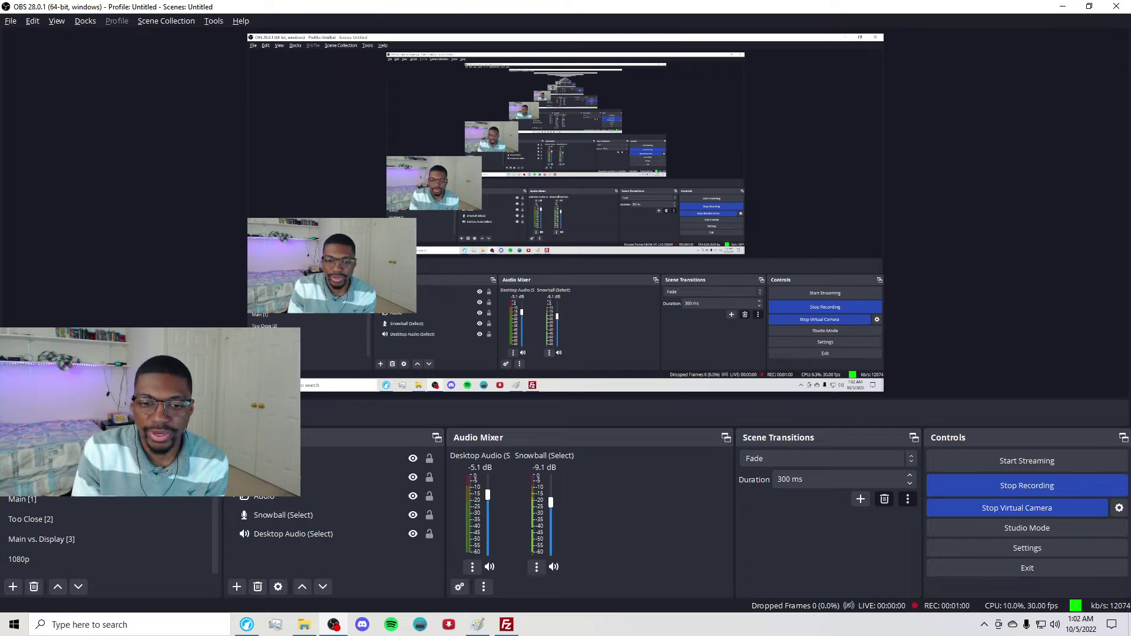
In Snowball's Filters, drag the NoiseGate's ReaGate threshold slider lower, then close ReaGate
{"action": "left_click", "coordinate": [536, 566]}
{"action": "left_click", "coordinate": [569, 520]}
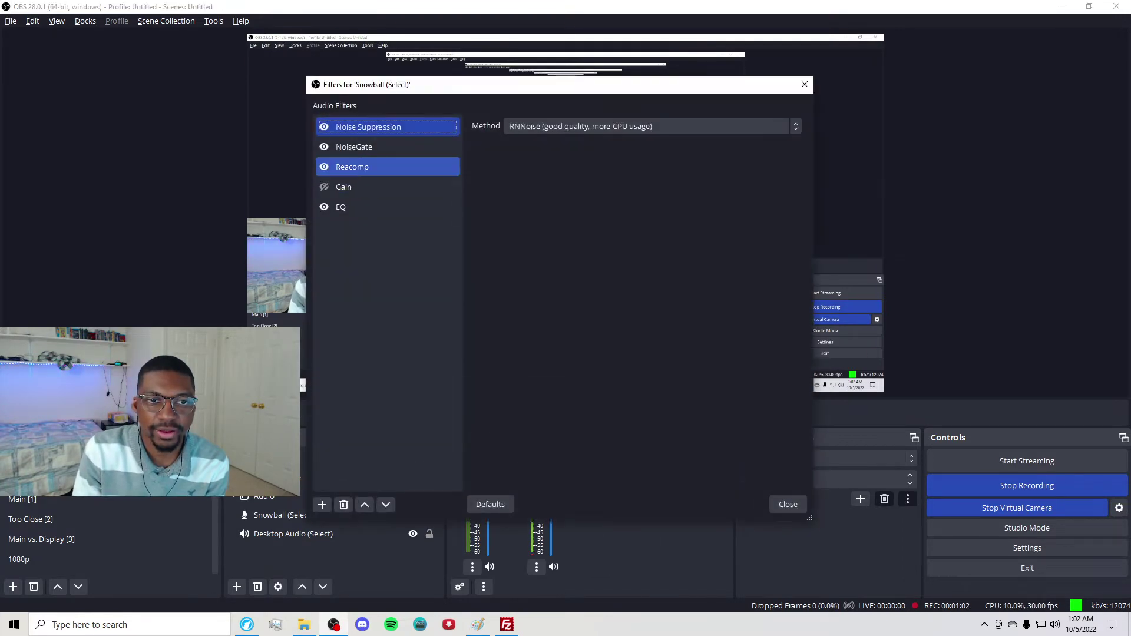
{"action": "left_click", "coordinate": [354, 146]}
{"action": "left_click", "coordinate": [573, 150]}
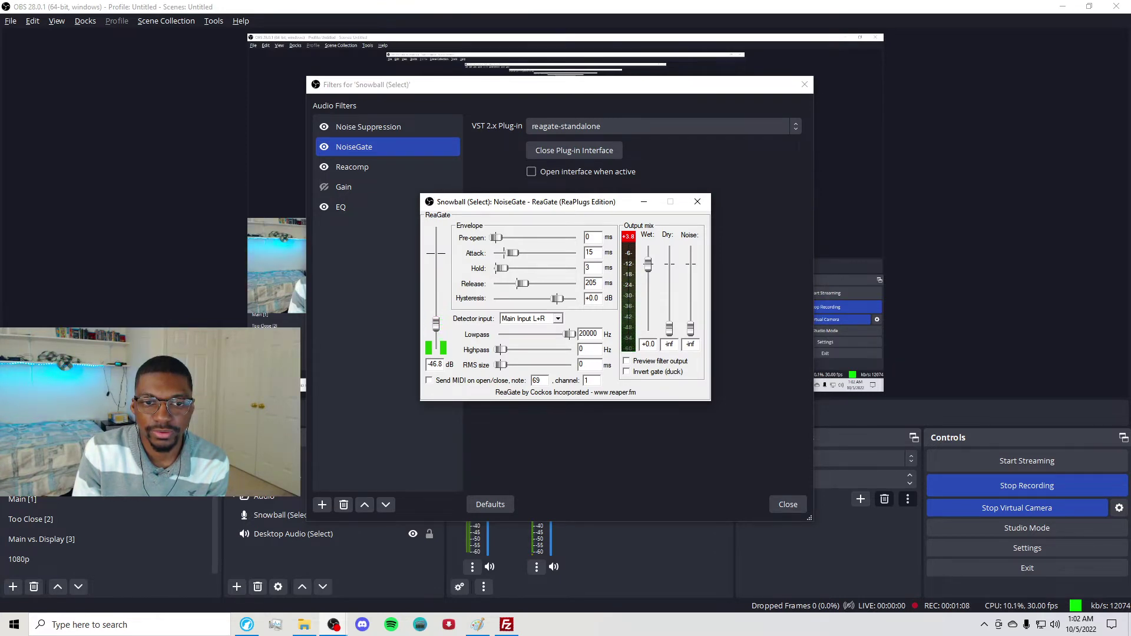
{"action": "left_click_drag", "start_coordinate": [435, 322], "coordinate": [434, 329]}
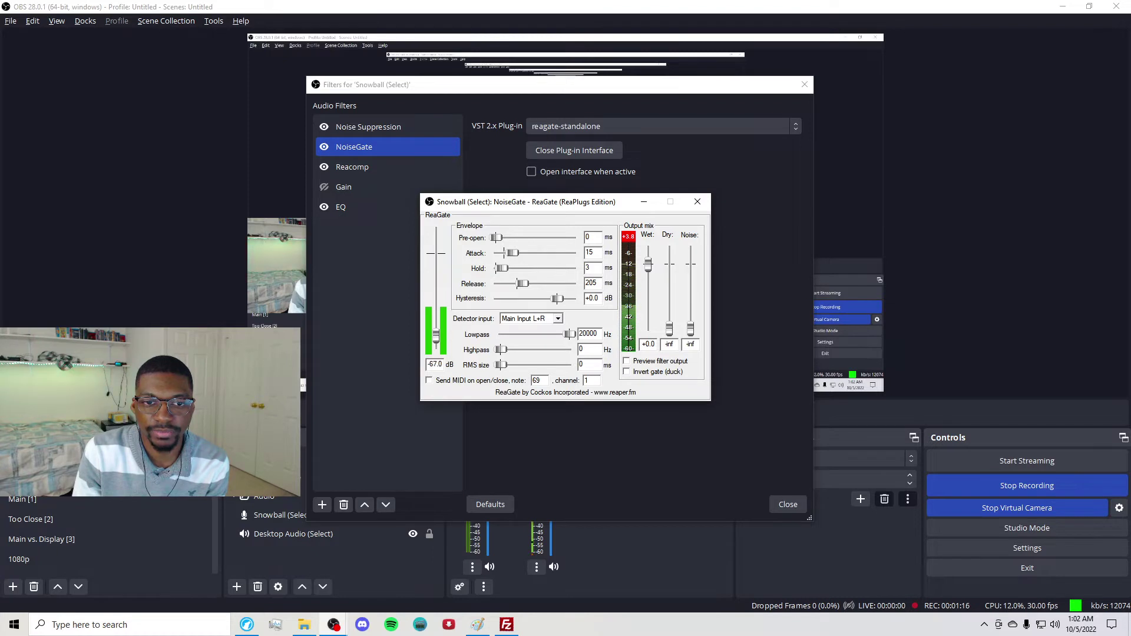
{"action": "left_click", "coordinate": [696, 201]}
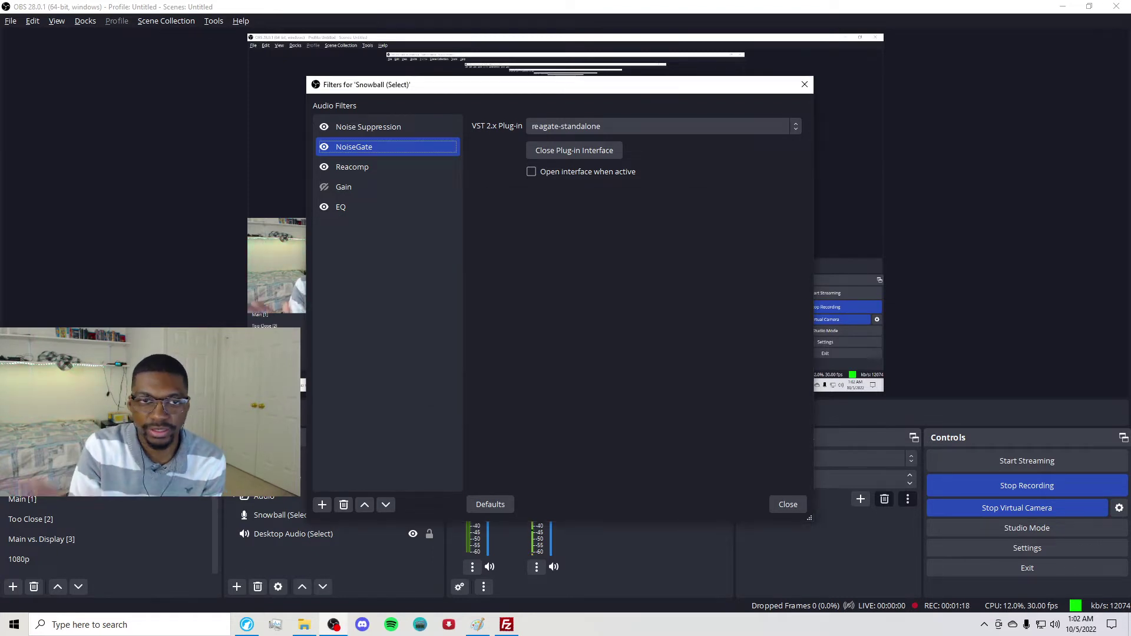
{"action": "left_click_drag", "start_coordinate": [572, 79], "coordinate": [774, 83]}
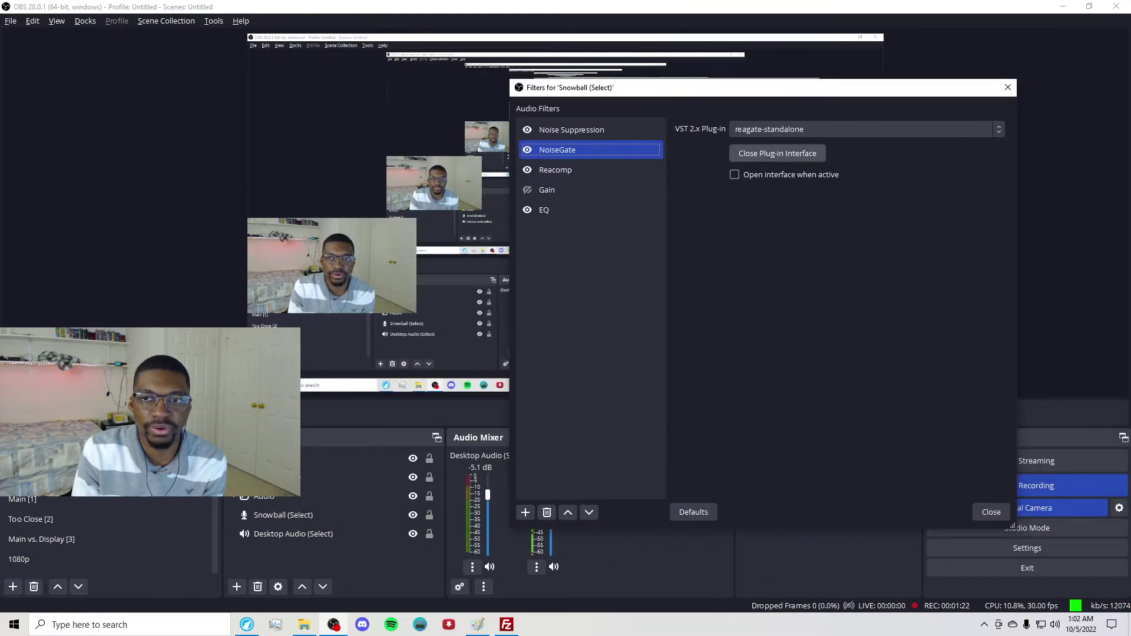
{"action": "left_click", "coordinate": [778, 154]}
{"action": "left_click", "coordinate": [778, 153]}
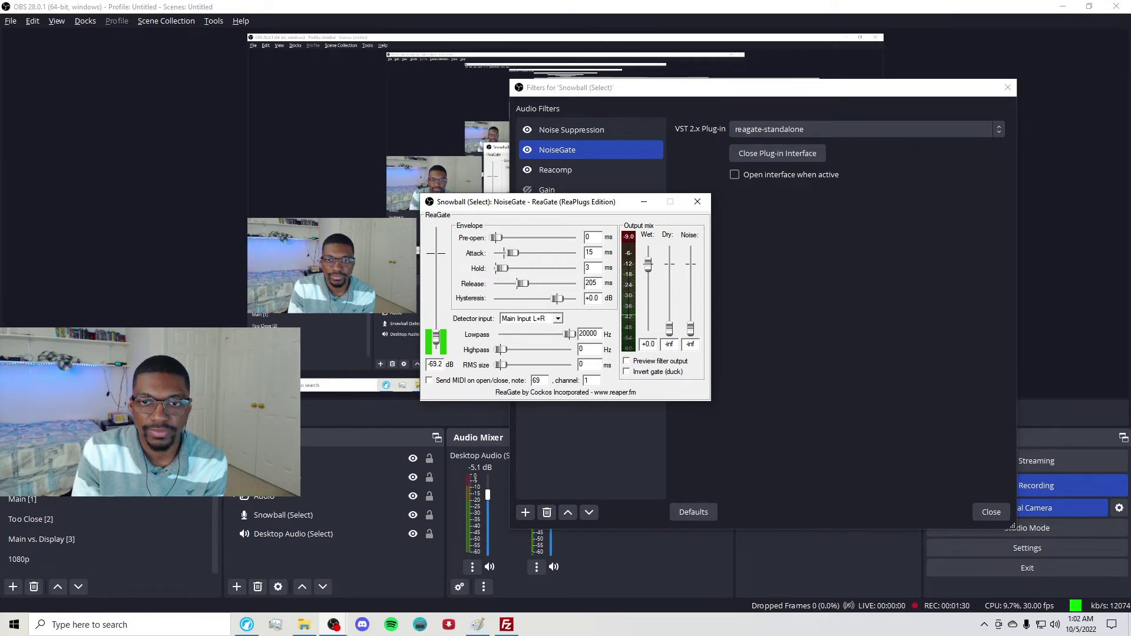
{"action": "left_click", "coordinate": [697, 201]}
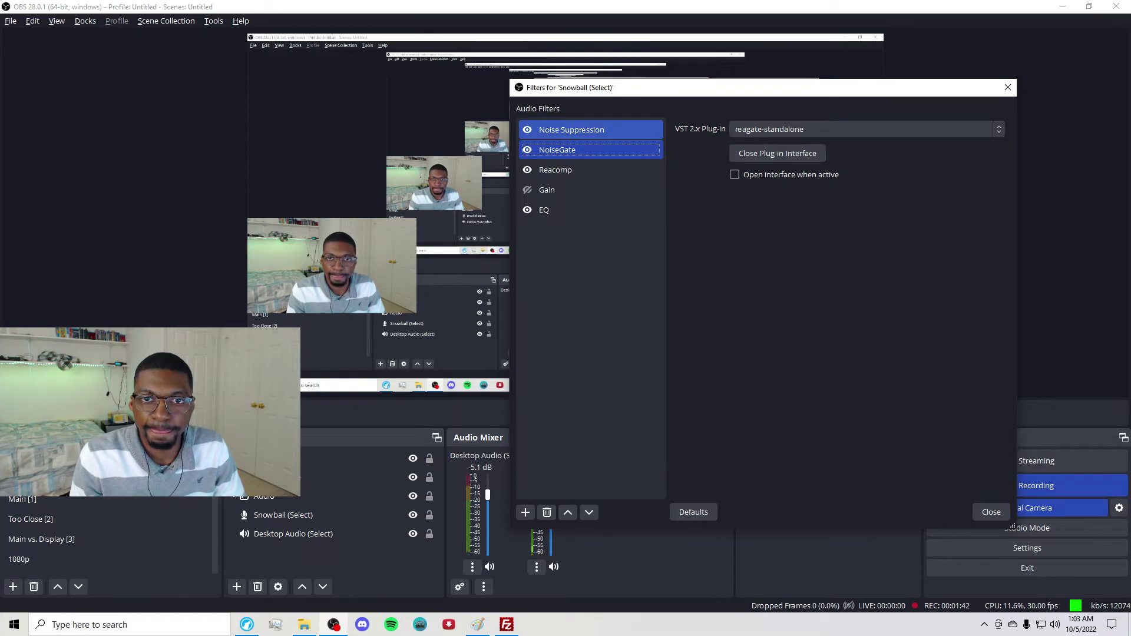
Step through Noise Suppression and NoiseGate in the filter list, settling on Reacomp
{"action": "key", "text": "Up"}
{"action": "key", "text": "Down"}
{"action": "key", "text": "Up"}
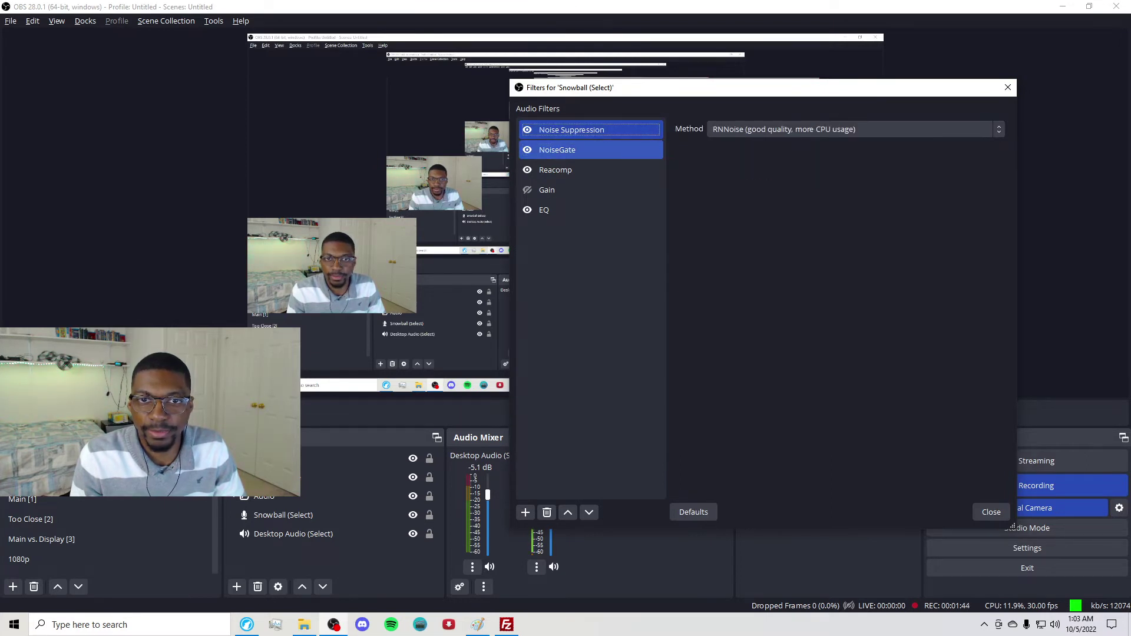
{"action": "key", "text": "Down"}
{"action": "key", "text": "Up"}
{"action": "key", "text": "Down"}
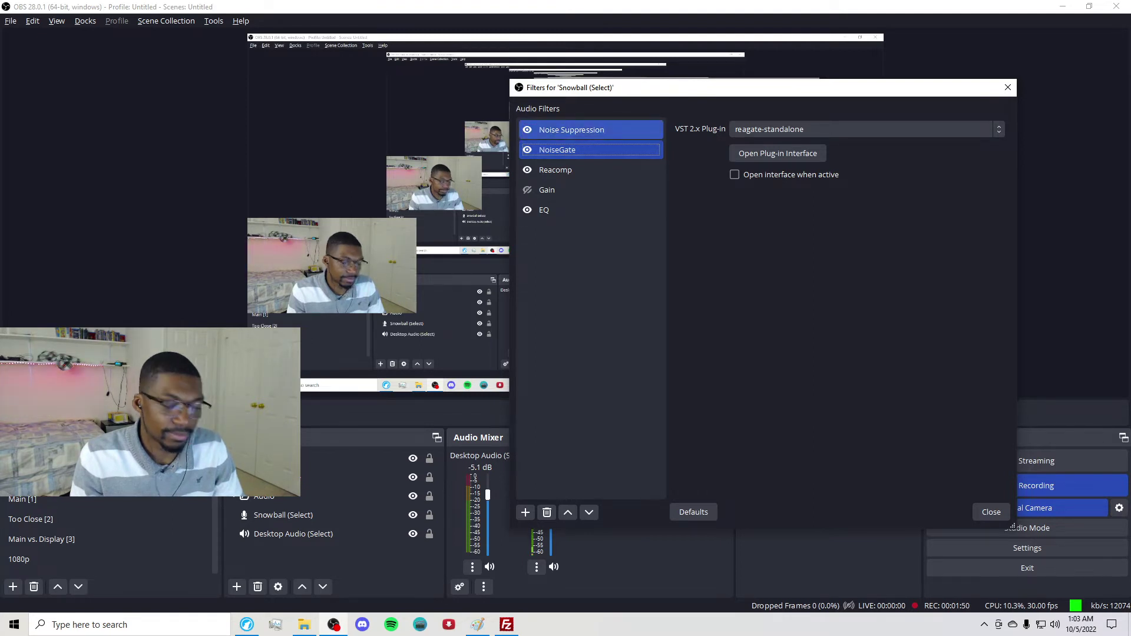
{"action": "key", "text": "Up"}
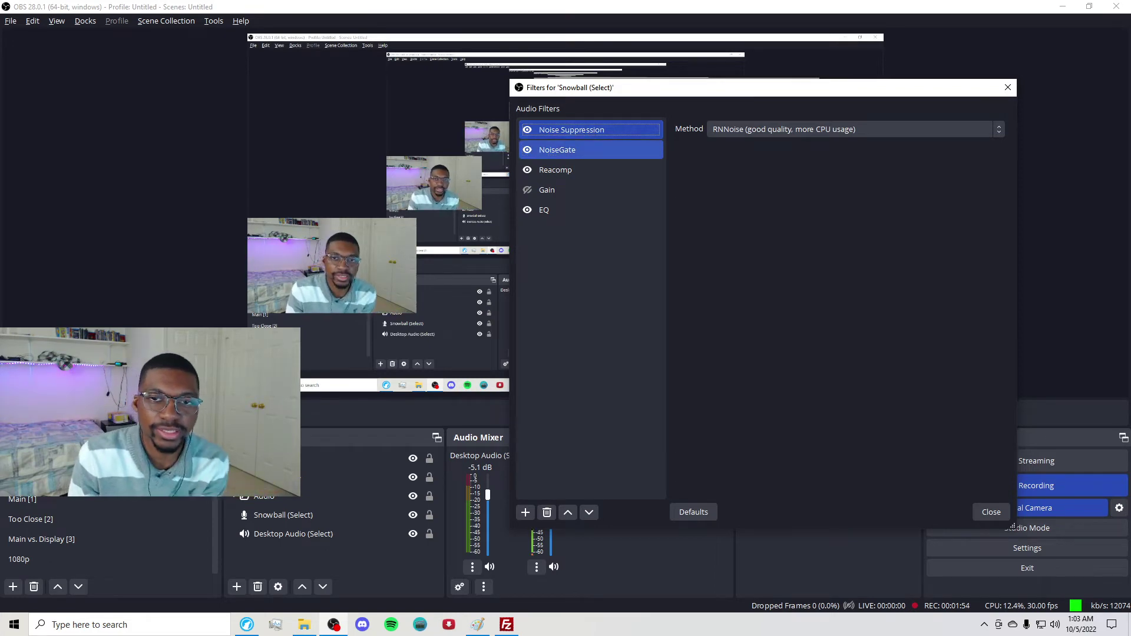
{"action": "key", "text": "Down"}
{"action": "key", "text": "Down"}
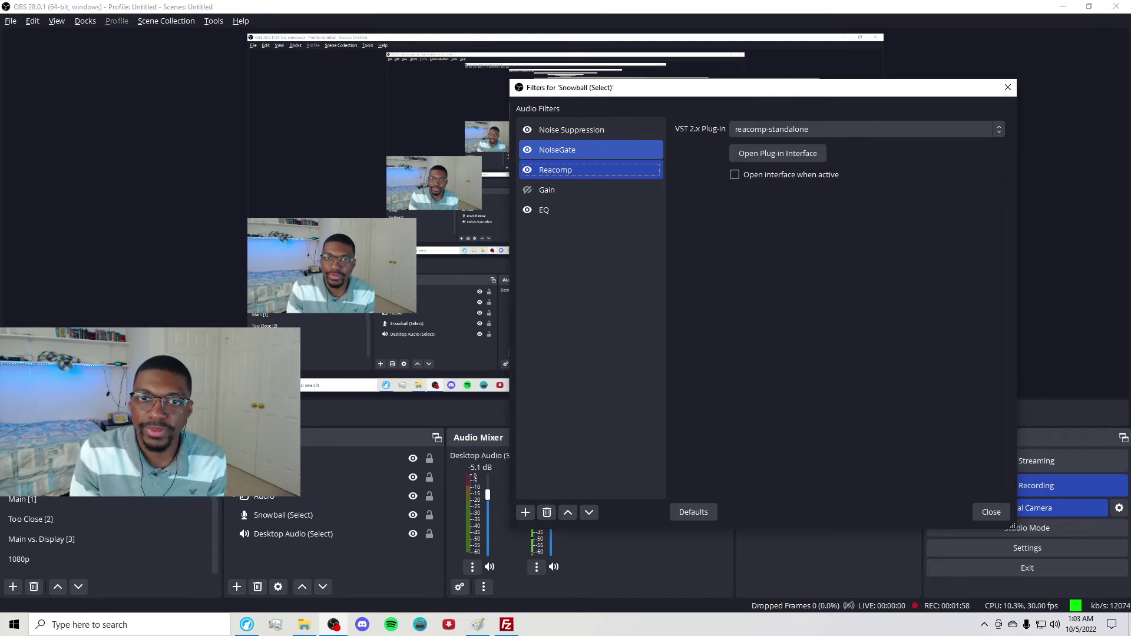
{"action": "key", "text": "Up"}
{"action": "key", "text": "Up"}
{"action": "key", "text": "Down"}
{"action": "key", "text": "Down"}
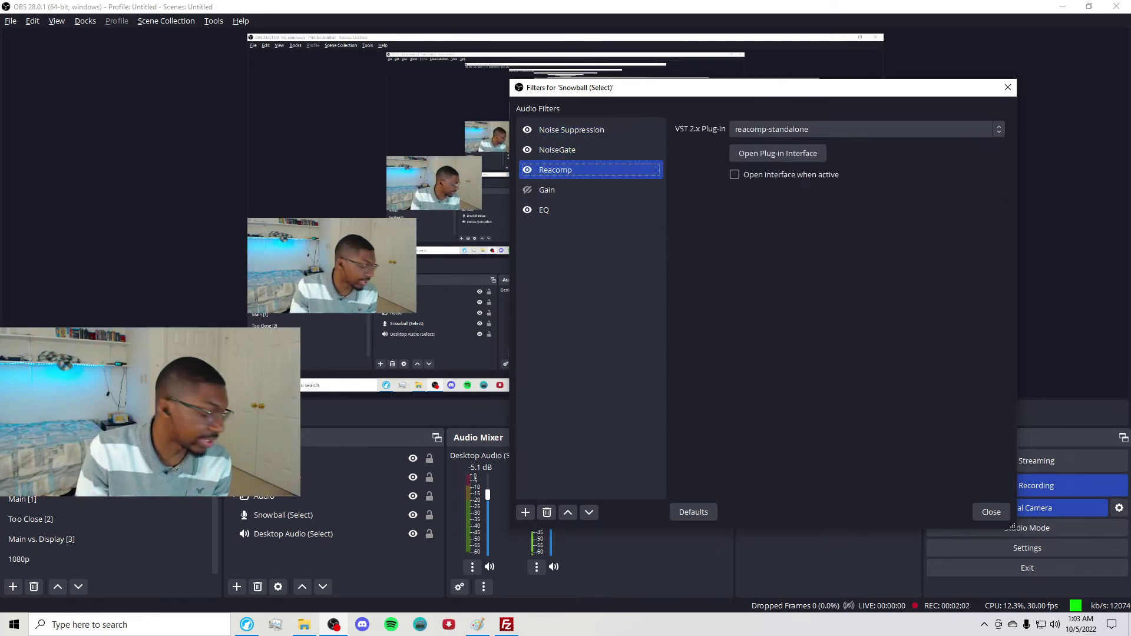
Review and close the ReaComp compressor window, then open the EQ filter's ReaEQ interface
{"action": "left_click", "coordinate": [778, 153]}
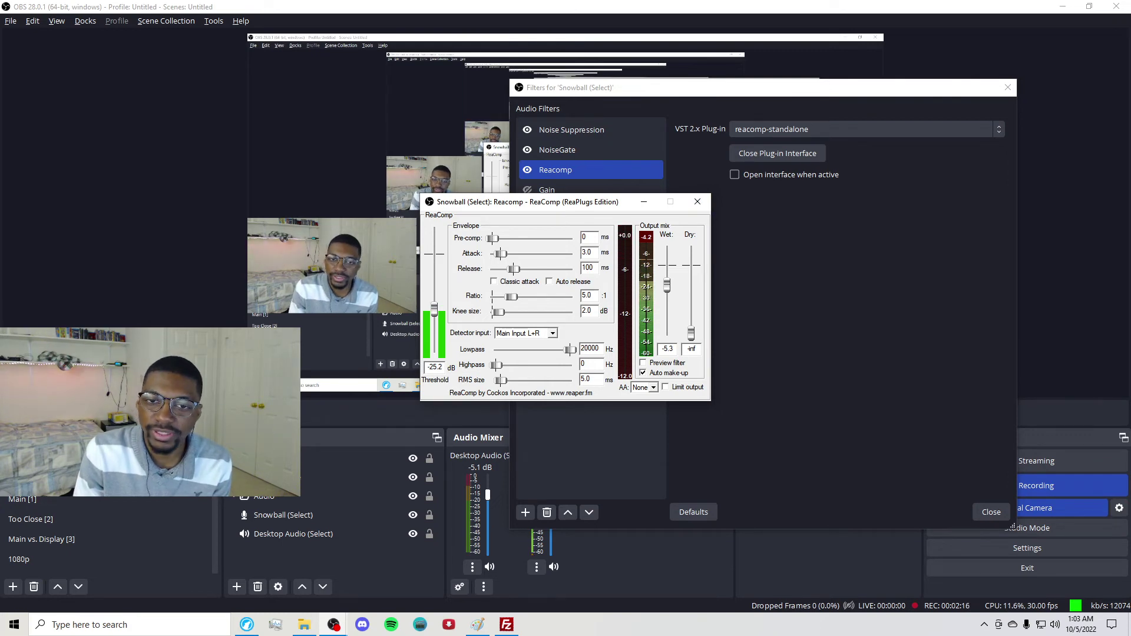
{"action": "left_click_drag", "start_coordinate": [567, 203], "coordinate": [714, 221]}
{"action": "left_click", "coordinate": [840, 219]}
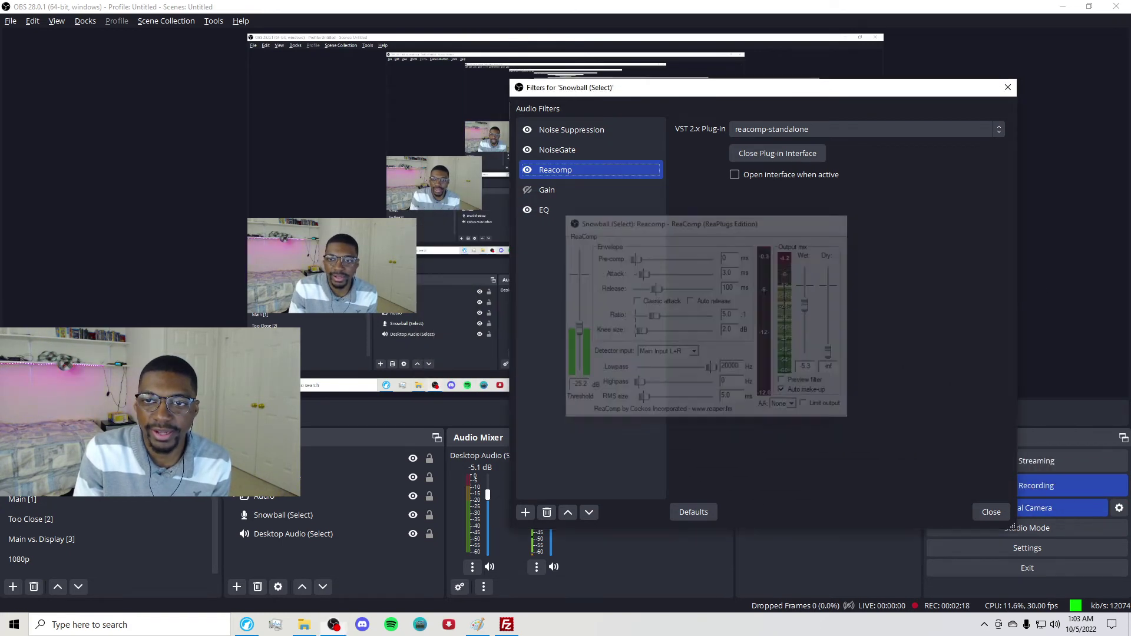
{"action": "left_click", "coordinate": [575, 209]}
{"action": "left_click", "coordinate": [777, 153]}
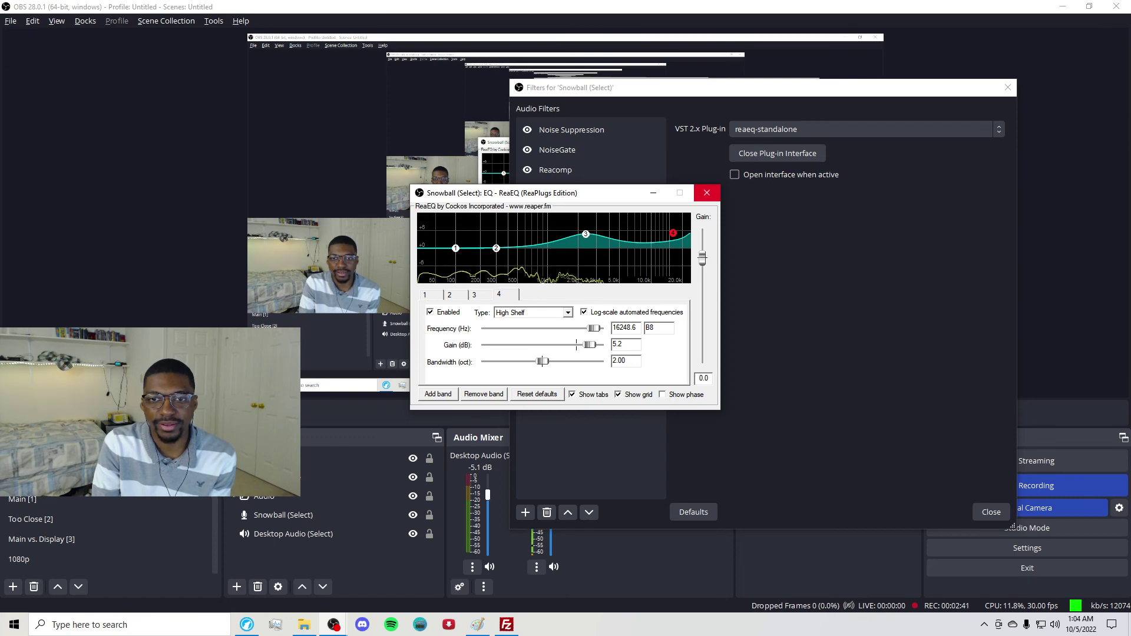
Close the ReaEQ plug-in window and the Snowball Filters dialog
{"action": "left_click", "coordinate": [705, 192]}
{"action": "left_click", "coordinate": [1007, 87]}
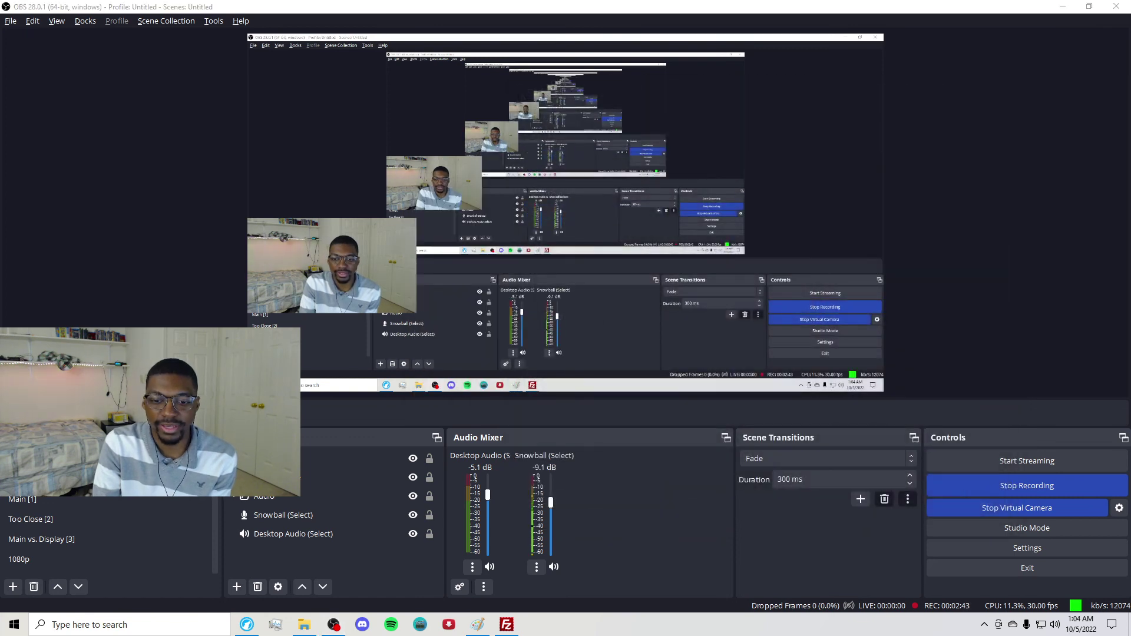